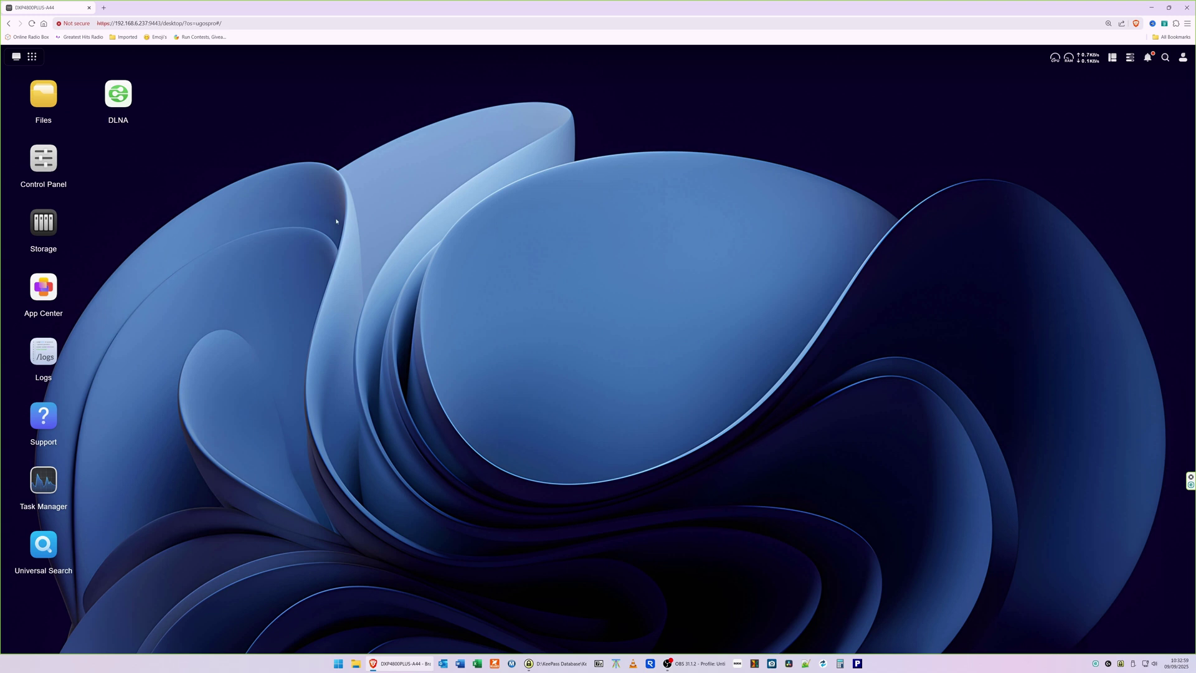
# Enable and apply the SMB service under File Service, then copy the NAS's Windows network address.
pyautogui.click(43, 159)
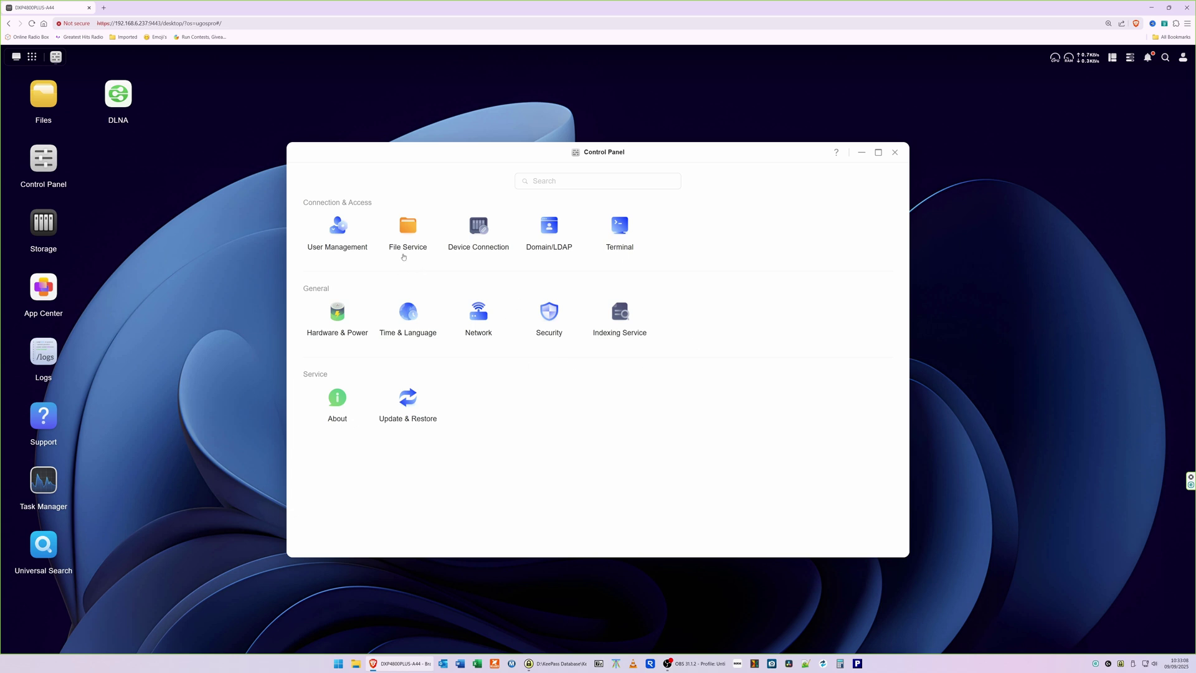
pyautogui.click(406, 225)
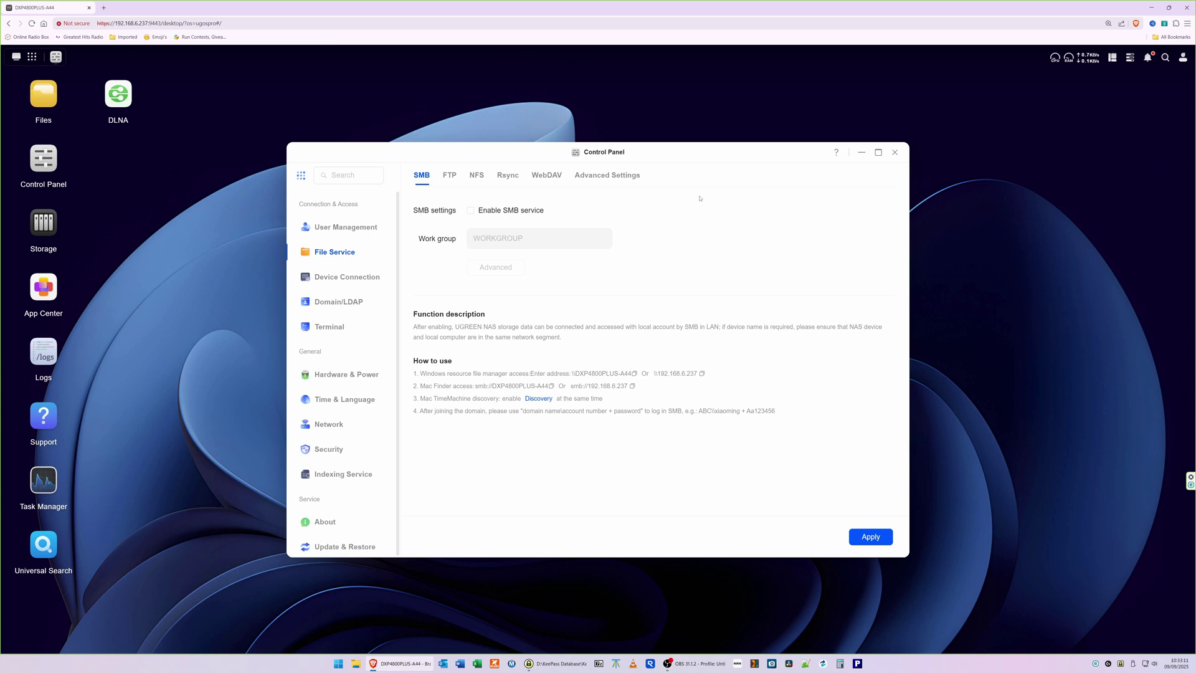
pyautogui.click(470, 212)
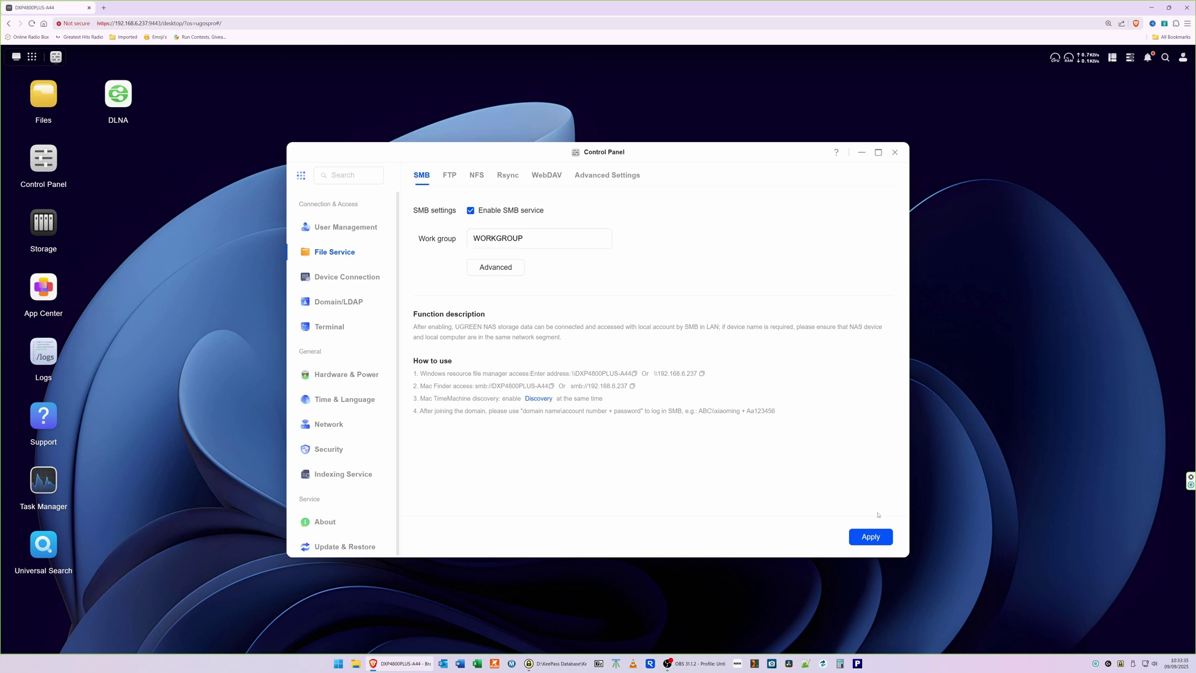
pyautogui.click(875, 540)
pyautogui.click(635, 375)
# Minimise the browser, open File Explorer on This PC and expand the See more commands list.
pyautogui.click(1151, 5)
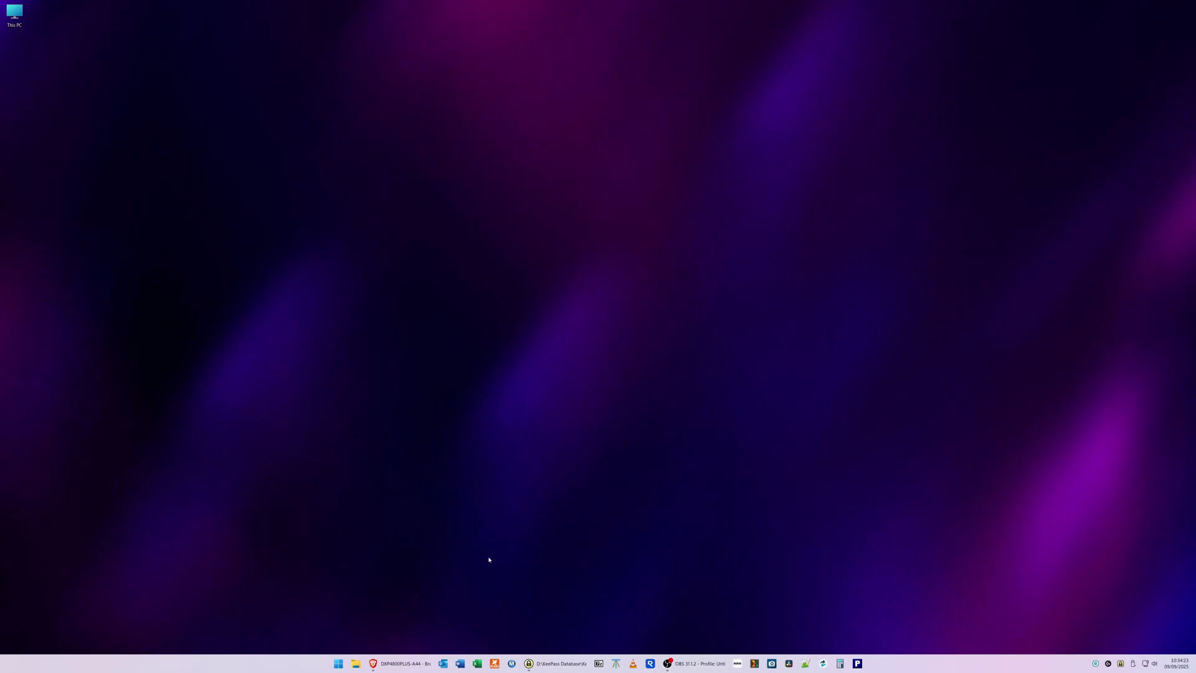
pyautogui.click(357, 664)
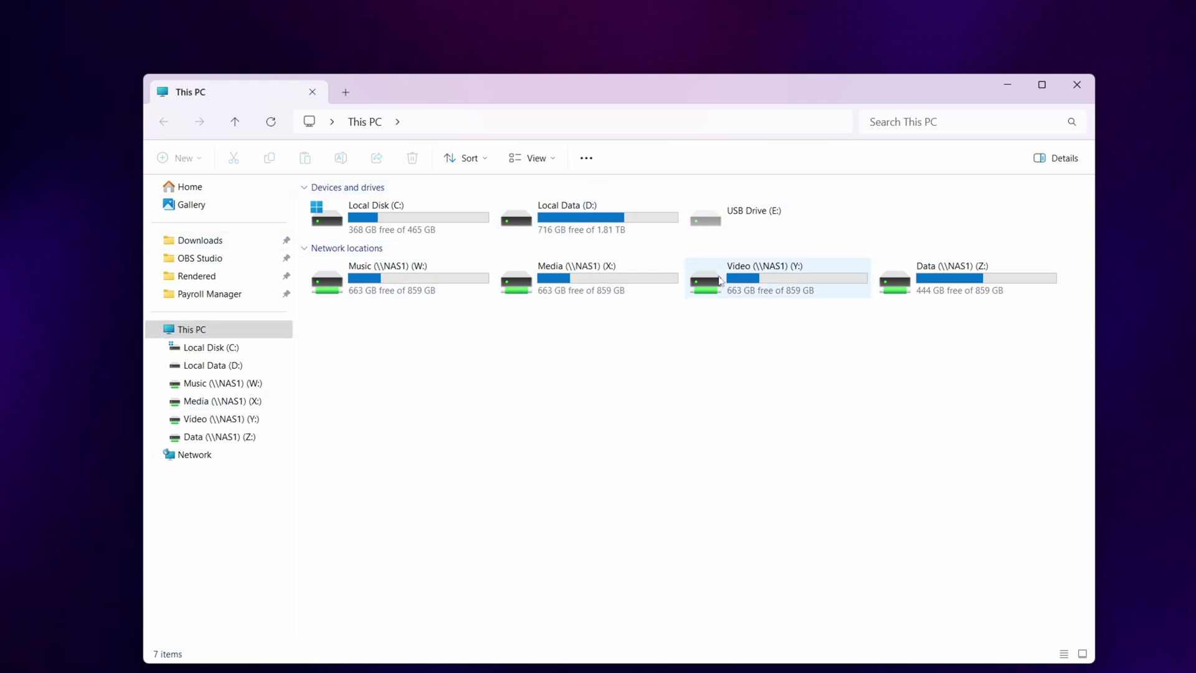
pyautogui.click(592, 162)
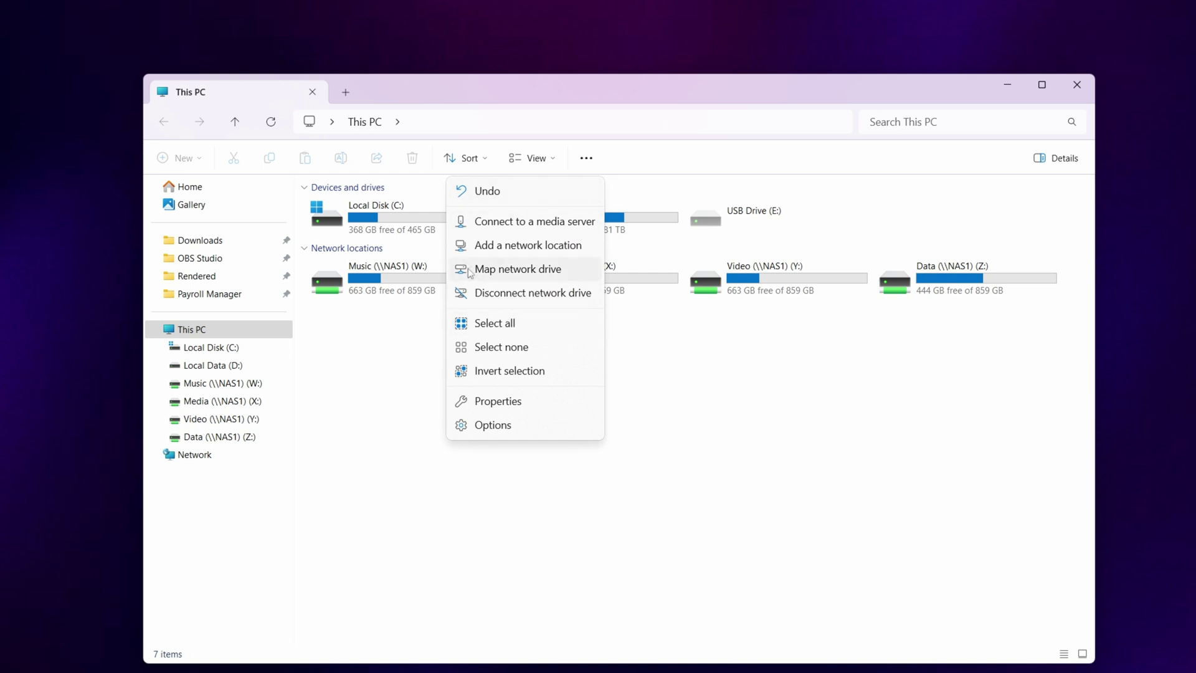
# Start mapping a network drive on letter V: with folder path \\DXP4800PLUS-A44 pasted in.
pyautogui.click(506, 274)
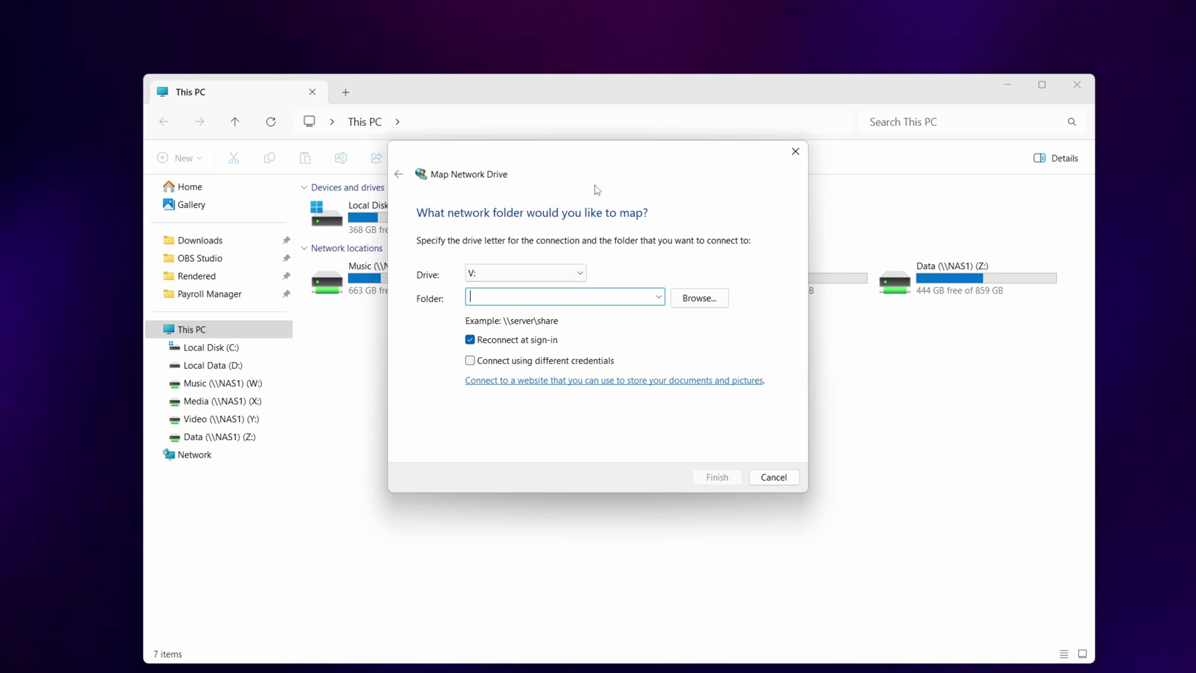
pyautogui.click(540, 275)
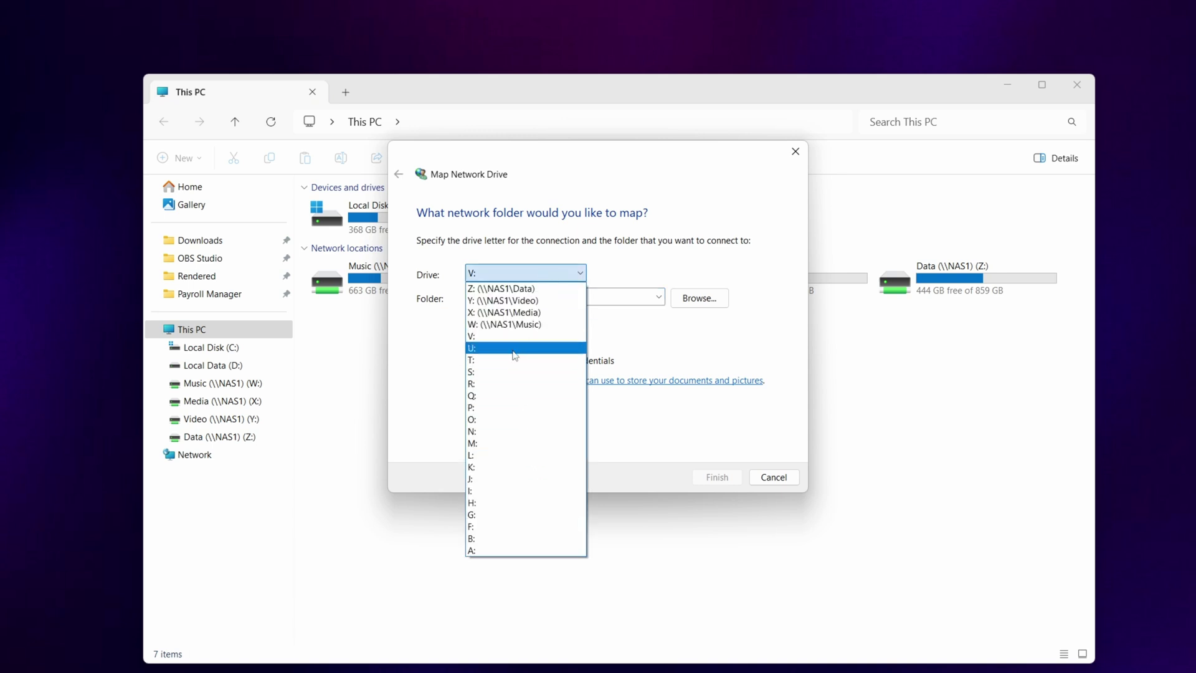
pyautogui.click(664, 264)
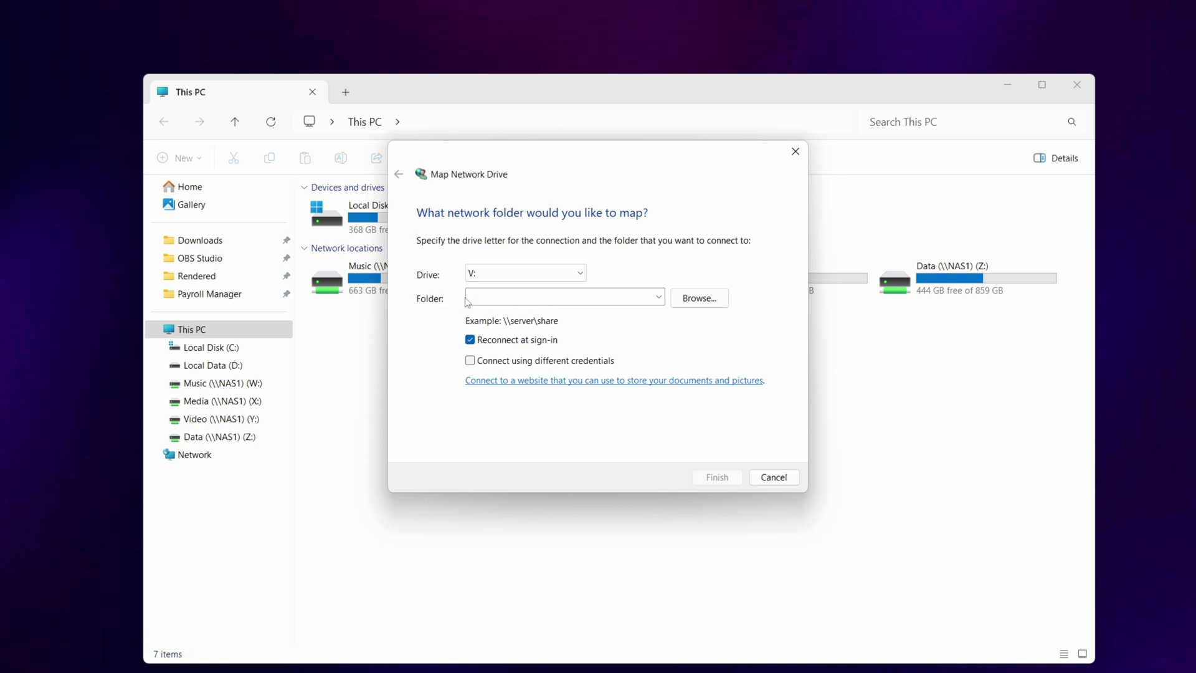
pyautogui.click(579, 296)
pyautogui.hotkey('ctrl', 'v')
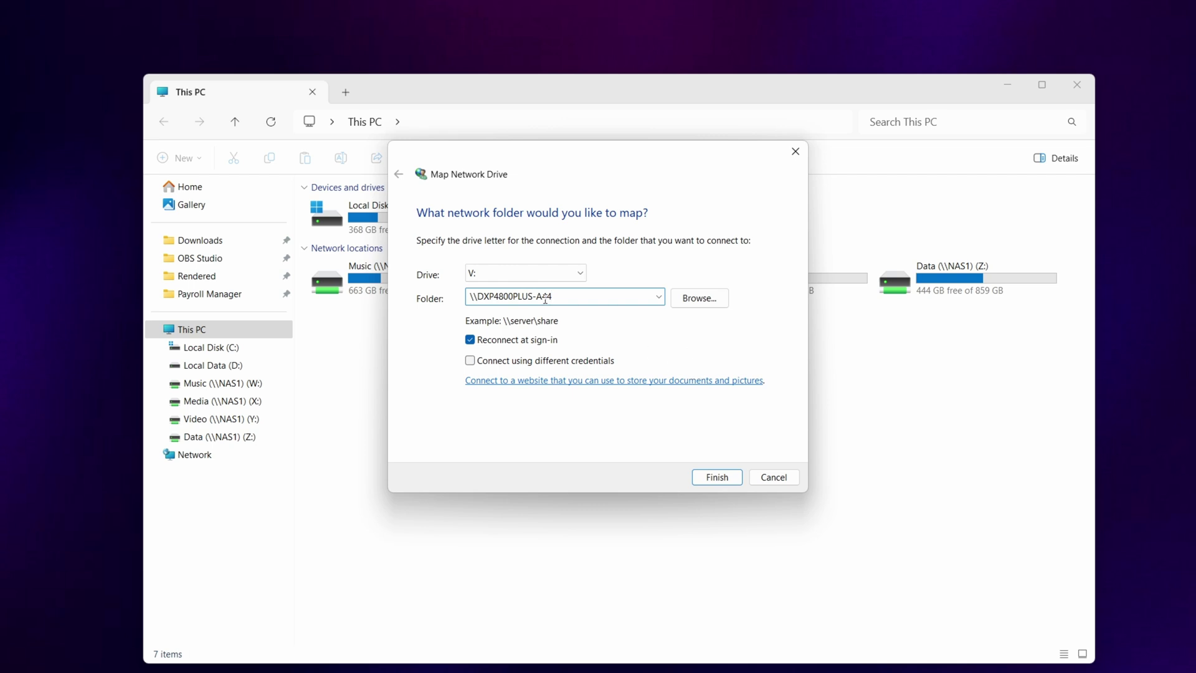
# Browse DXP4800PLUS-A44, sign in with remembered NAS credentials, and choose the Data share.
pyautogui.click(707, 304)
pyautogui.click(534, 300)
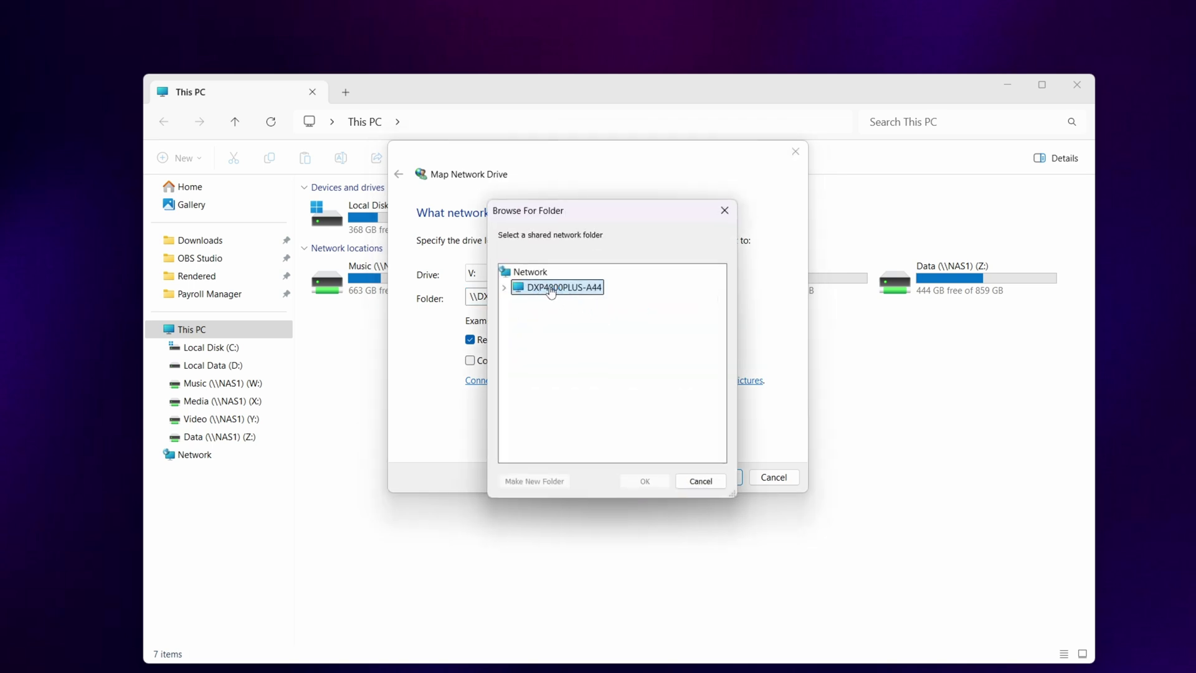
pyautogui.click(504, 289)
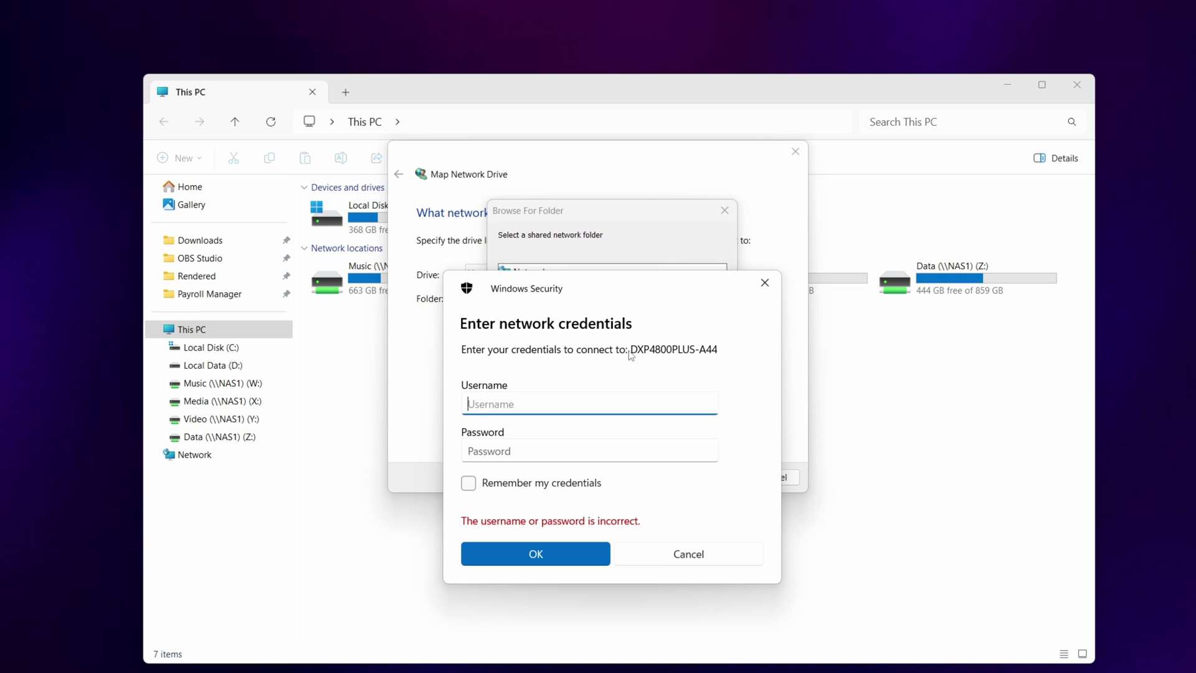
pyautogui.write('Tim')
pyautogui.press('Tab')
pyautogui.hotkey('ctrl', 'v')
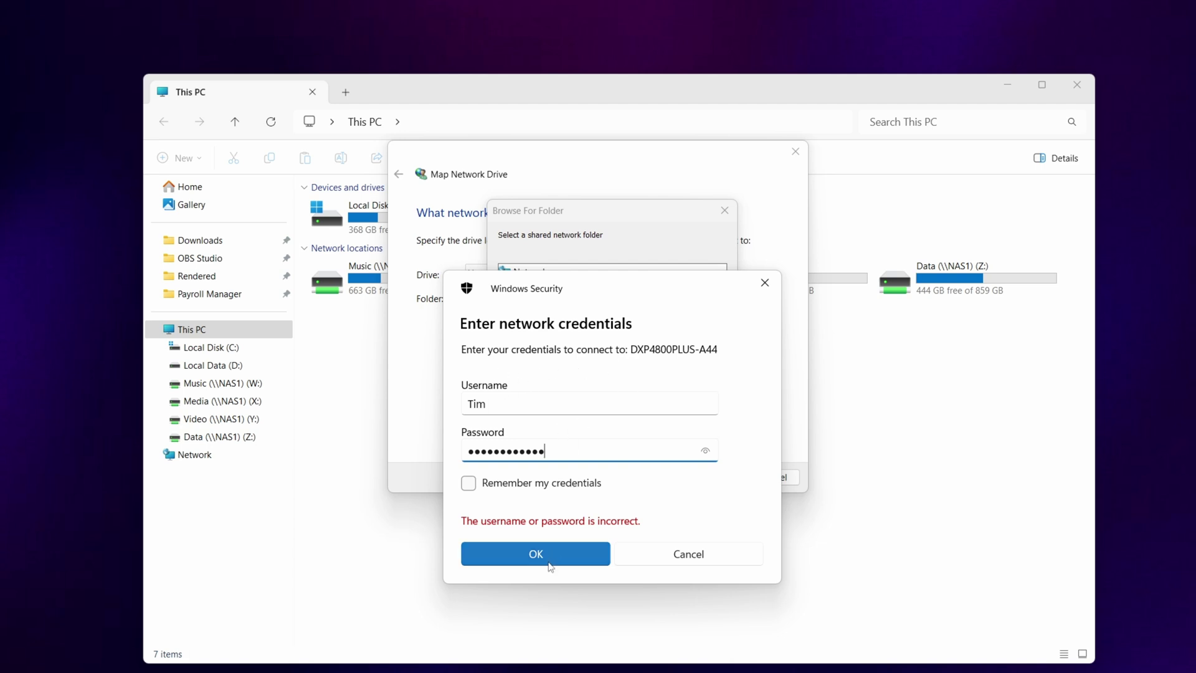
pyautogui.click(469, 485)
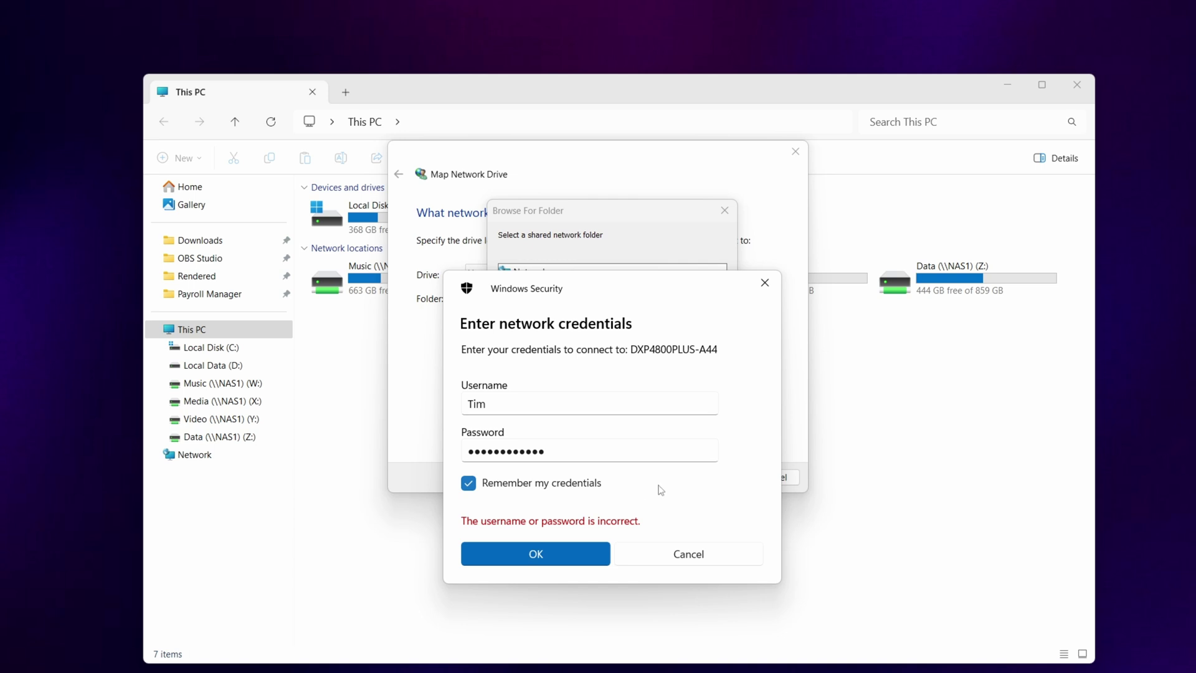
pyautogui.click(541, 556)
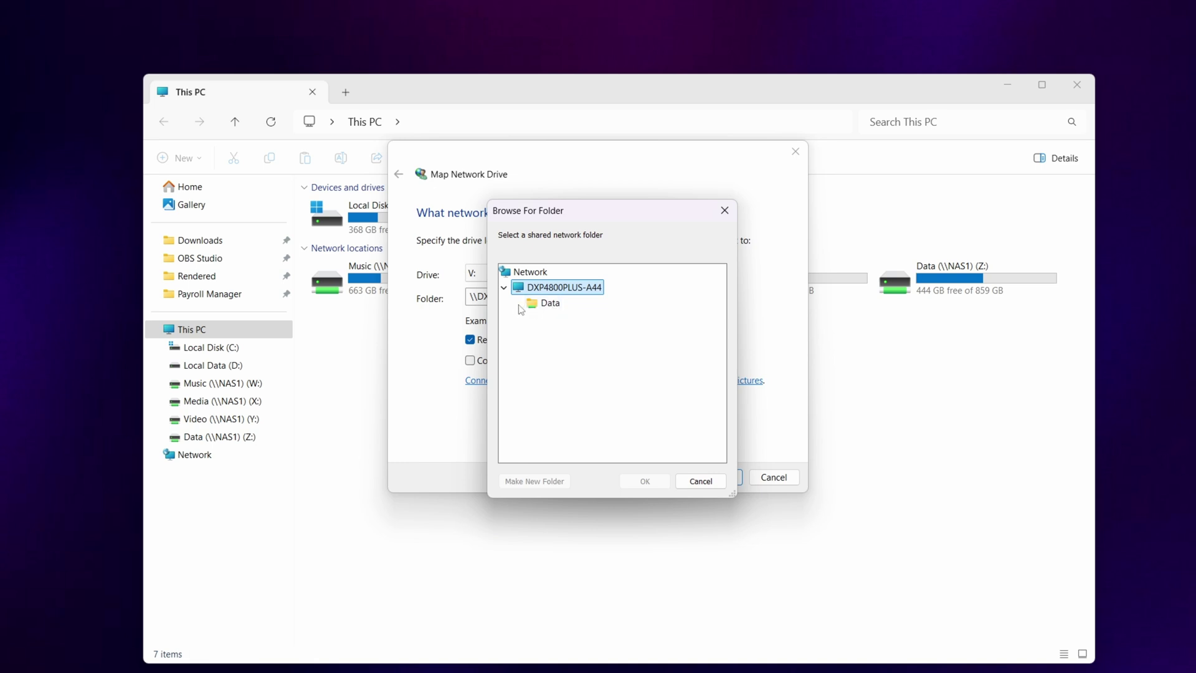
pyautogui.click(548, 304)
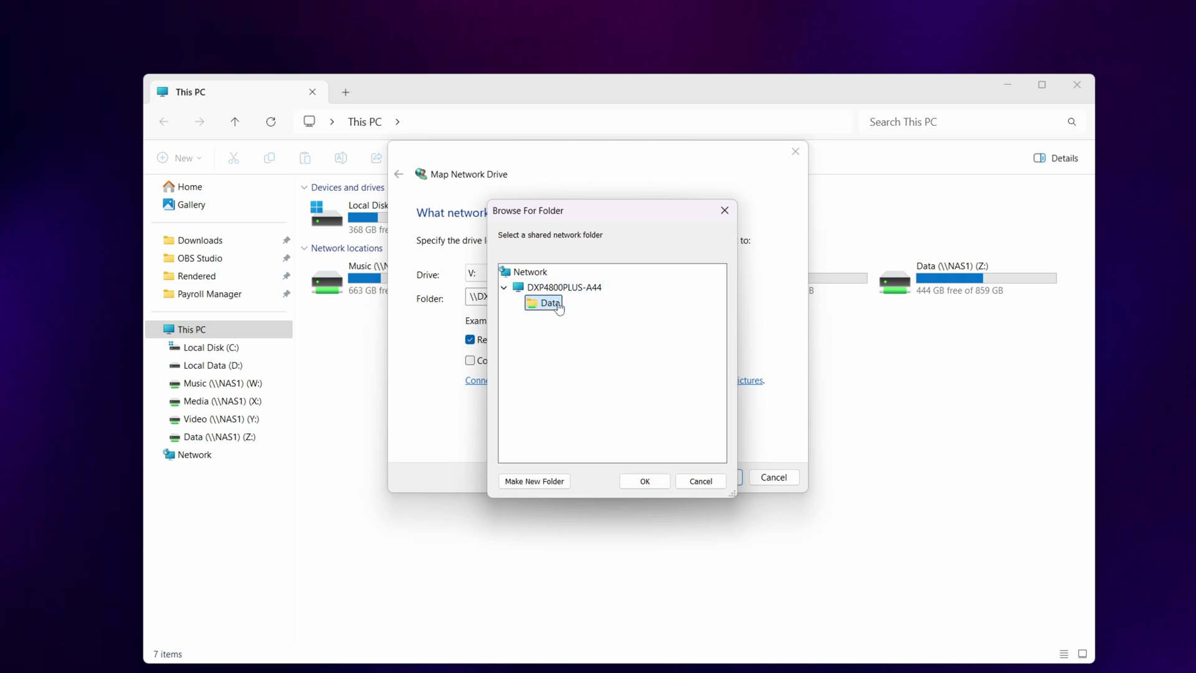
pyautogui.click(651, 481)
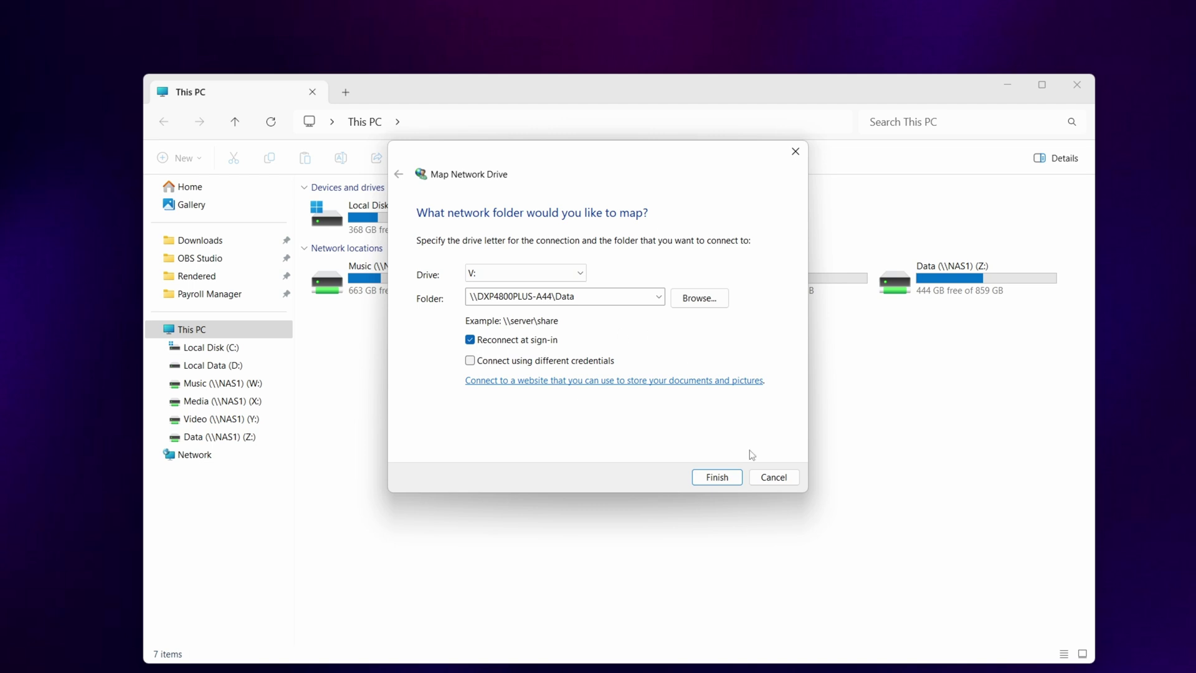
# Finish mapping \\DXP4800PLUS-A44\Data as V: and close the V:\ window that opens.
pyautogui.click(717, 477)
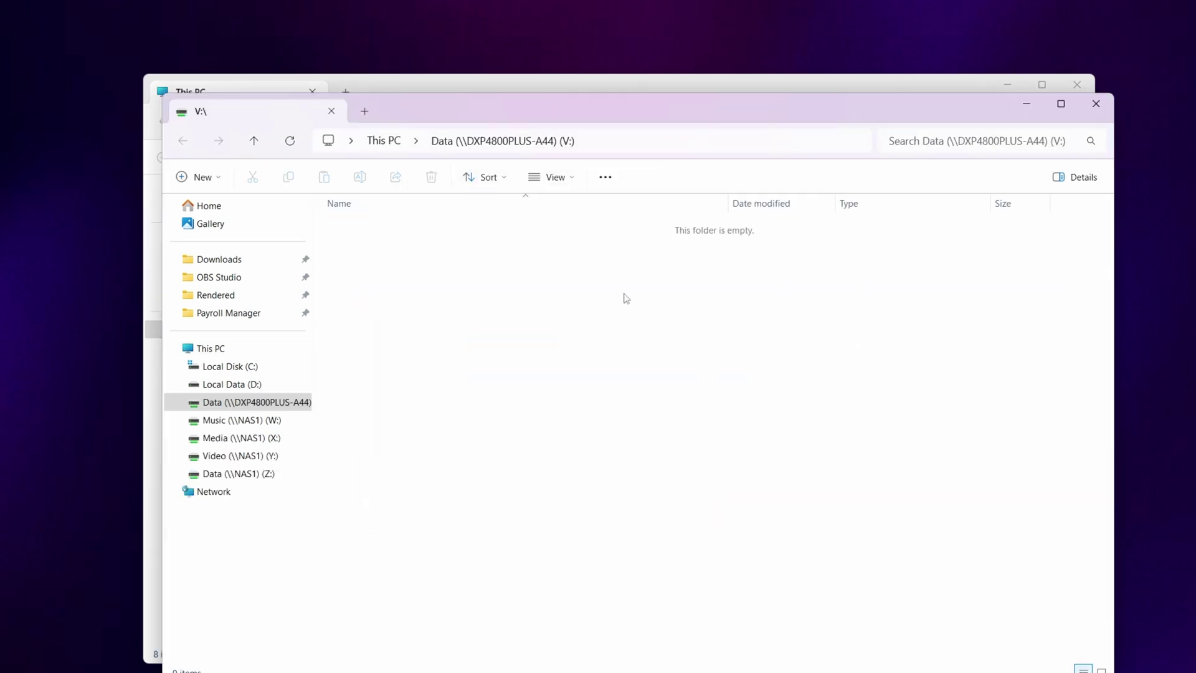
pyautogui.click(1097, 105)
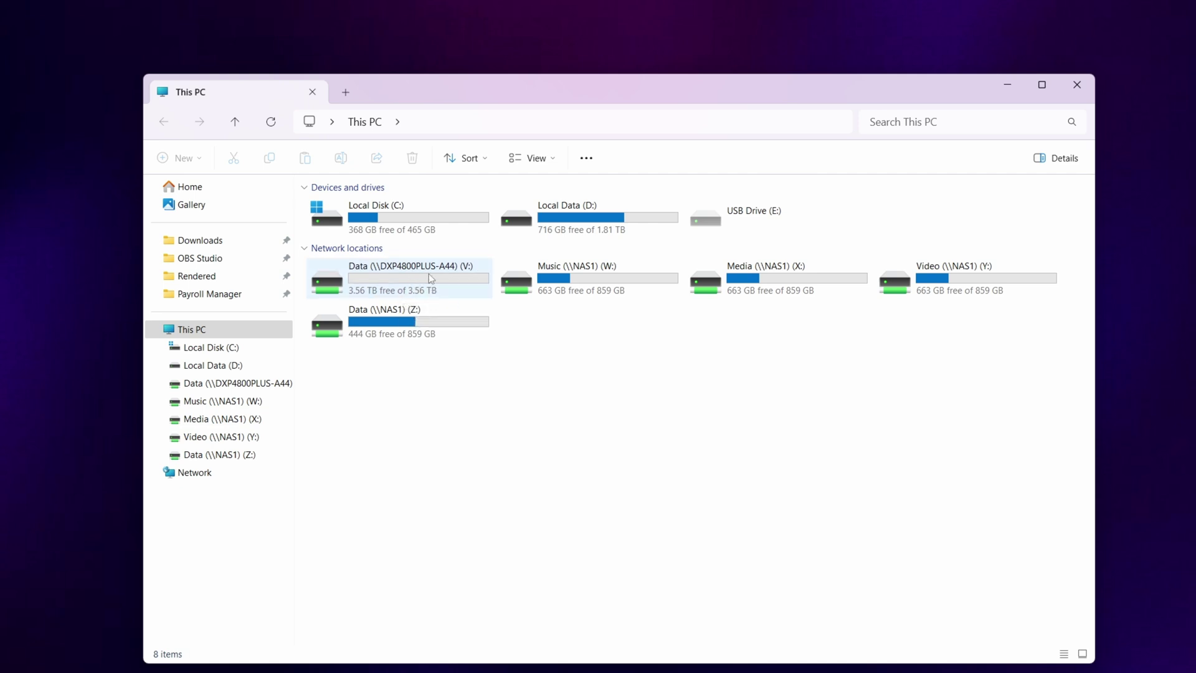
# Copy the Timeline 1 video from Downloads and paste it onto the Data (V:) drive.
pyautogui.moveTo(429, 274)
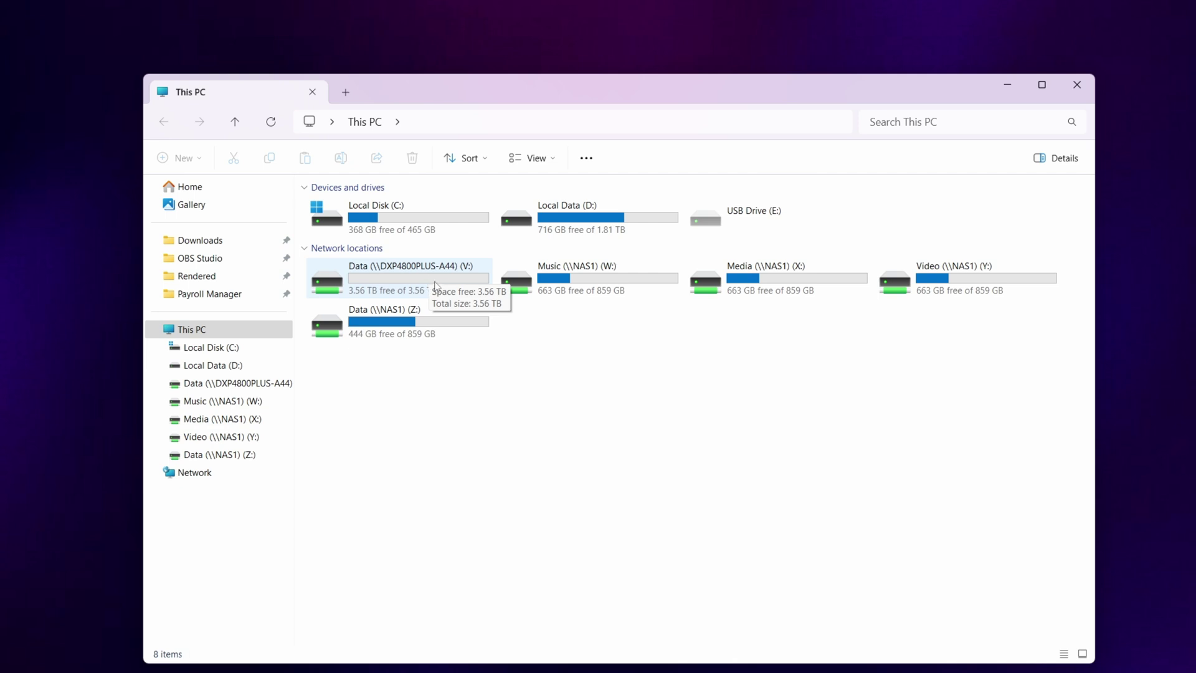
pyautogui.doubleClick(435, 286)
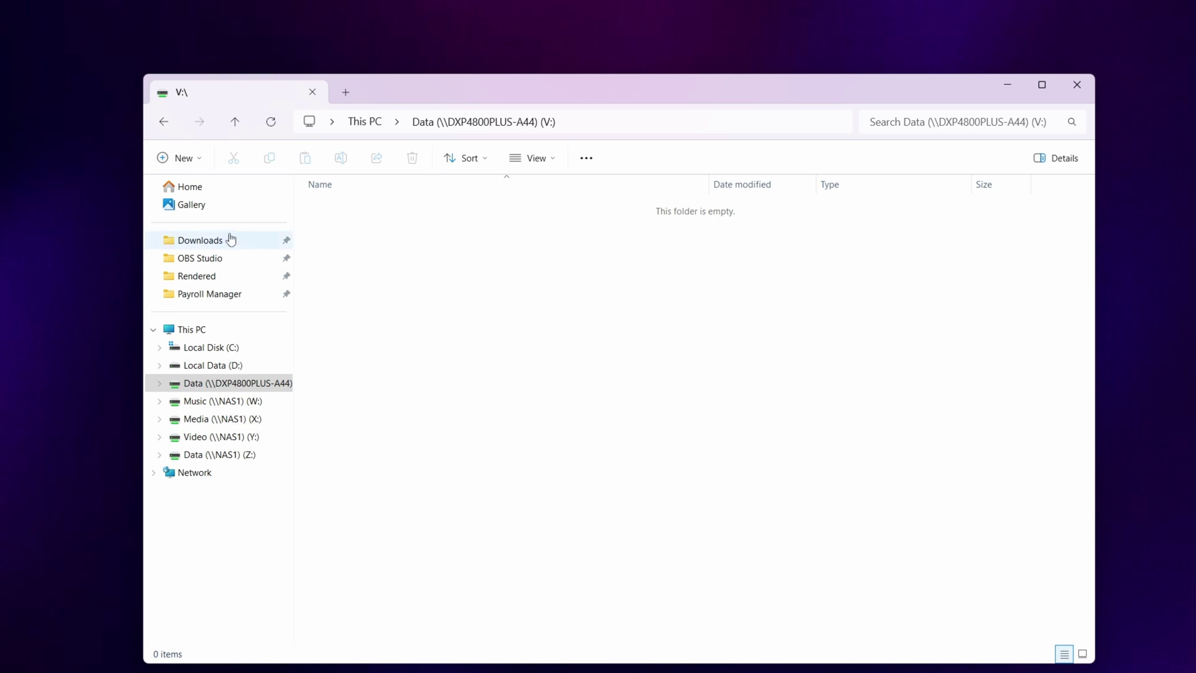
pyautogui.click(198, 242)
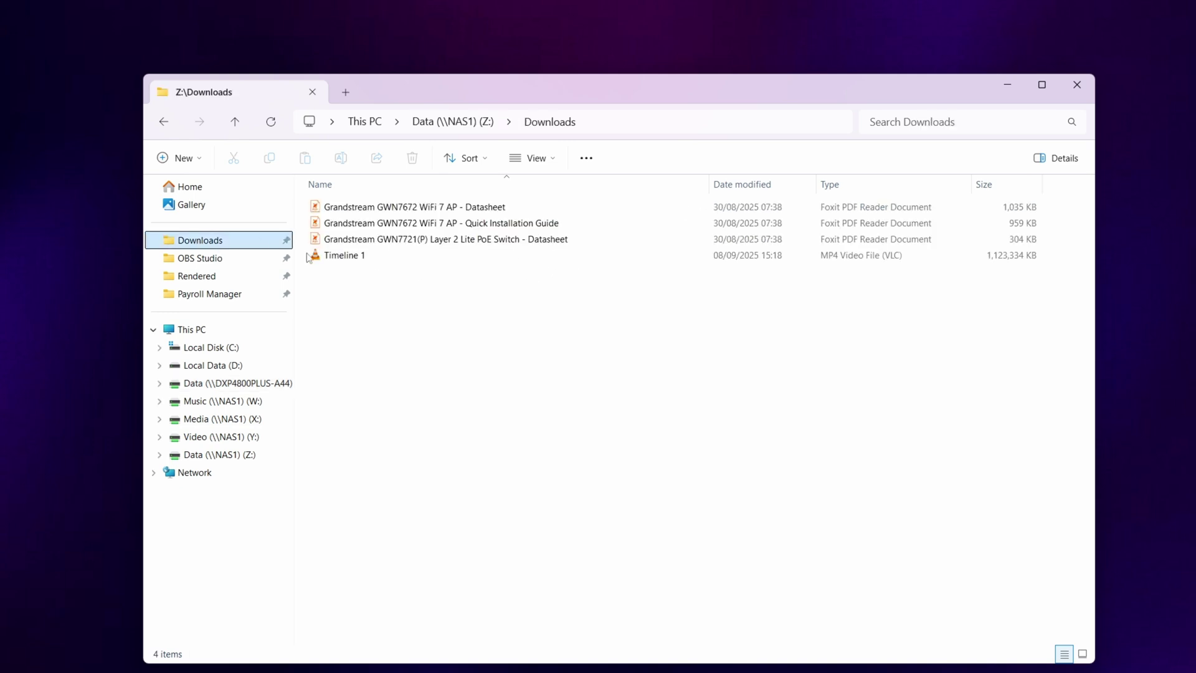
pyautogui.click(343, 259)
pyautogui.hotkey('ctrl', 'c')
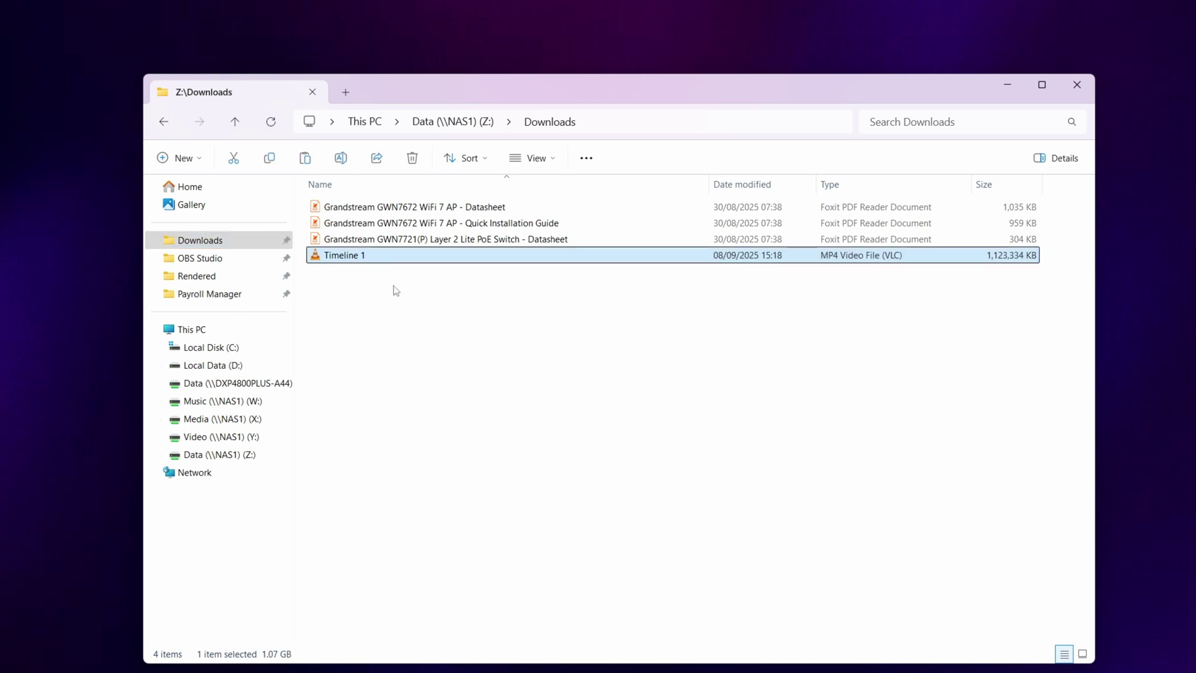
pyautogui.click(220, 388)
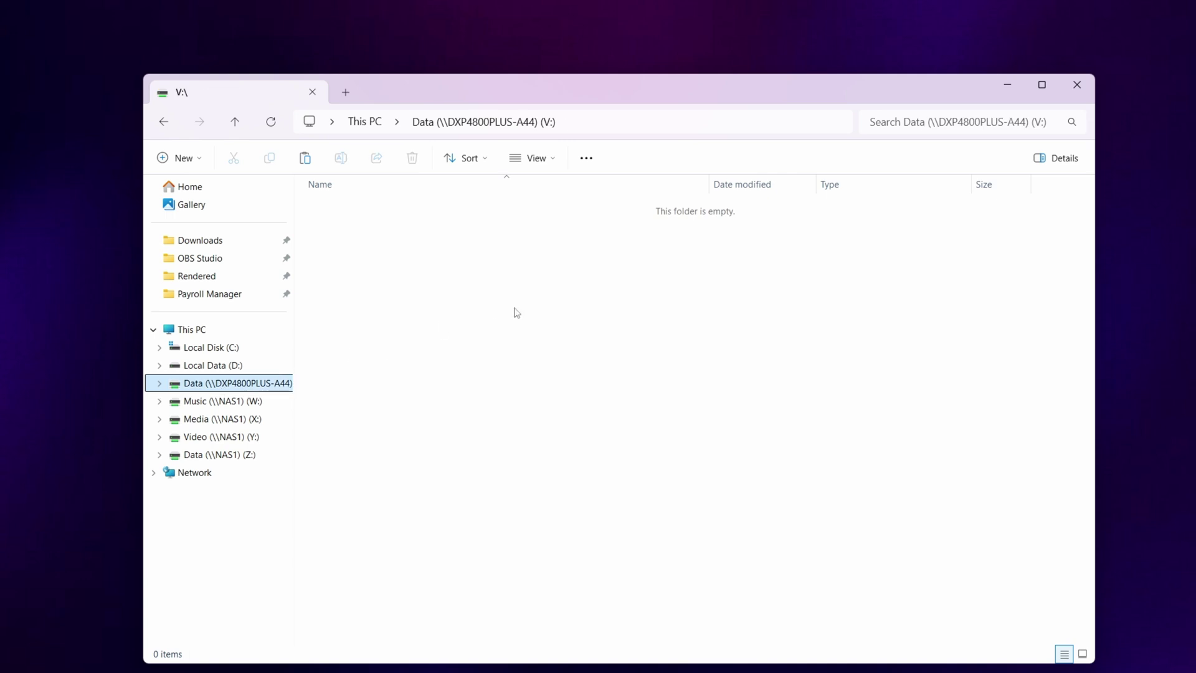
pyautogui.hotkey('ctrl', 'v')
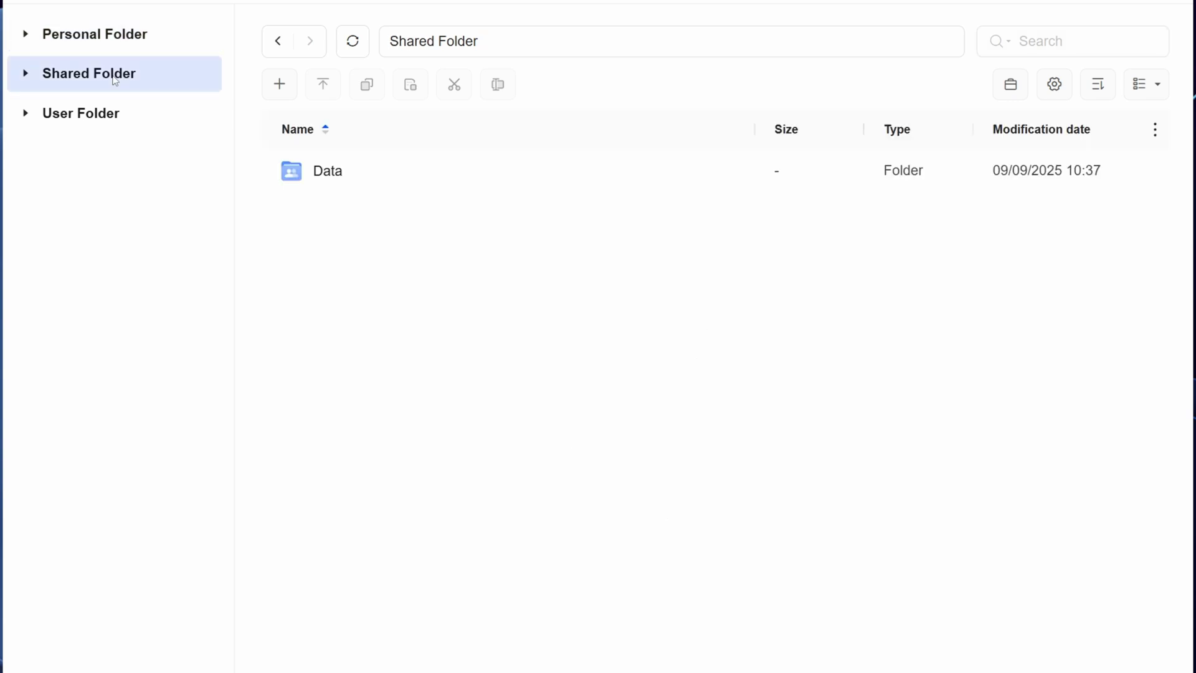
# Open the Data share in UGOS Files to find Timeline 1.mp4 (1.1GB), then switch back to the V: window.
pyautogui.doubleClick(320, 177)
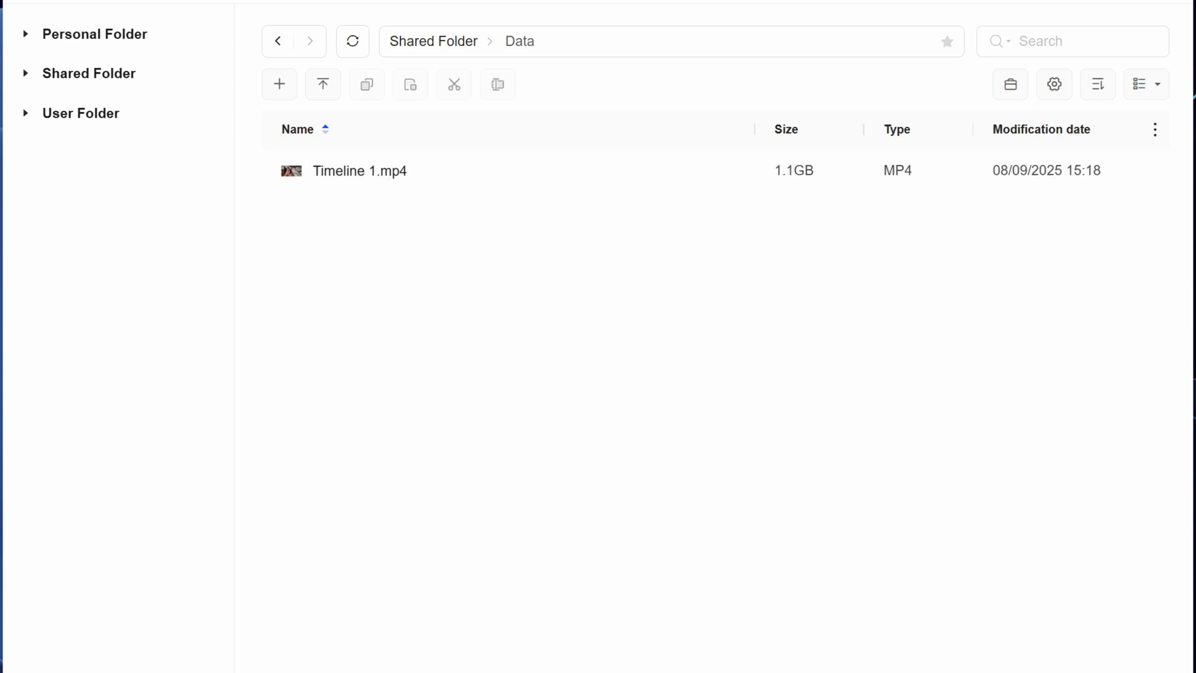
pyautogui.hotkey('alt', 'Tab')
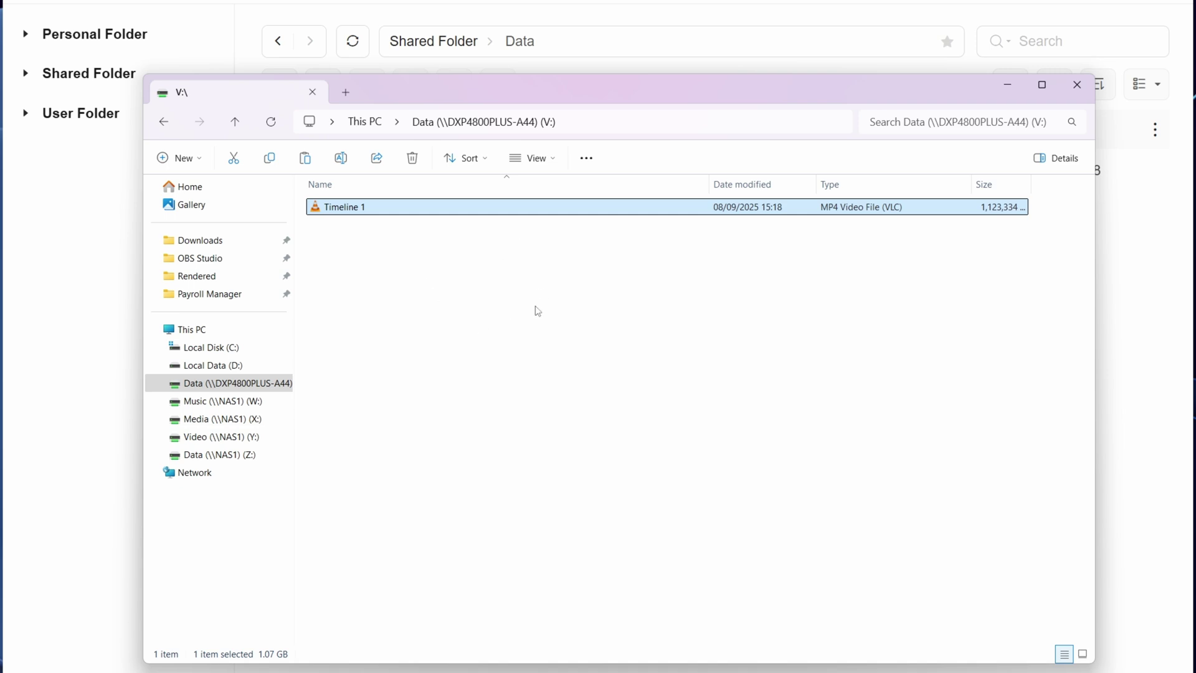
pyautogui.hotkey('alt', 'Tab')
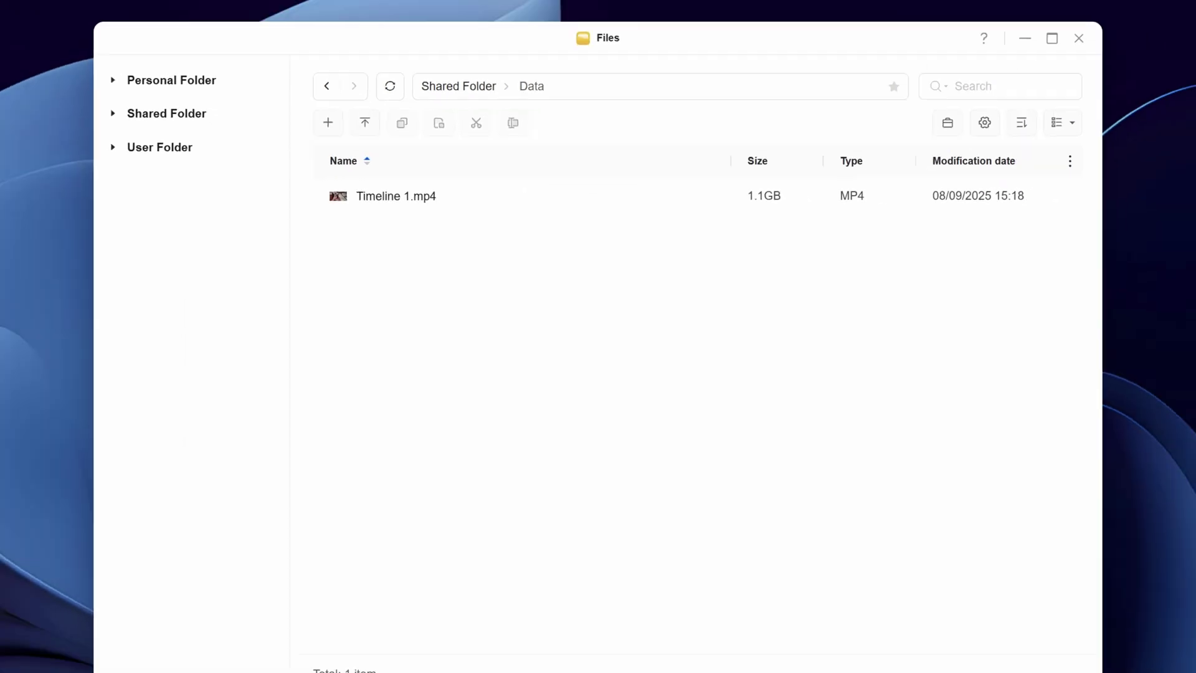